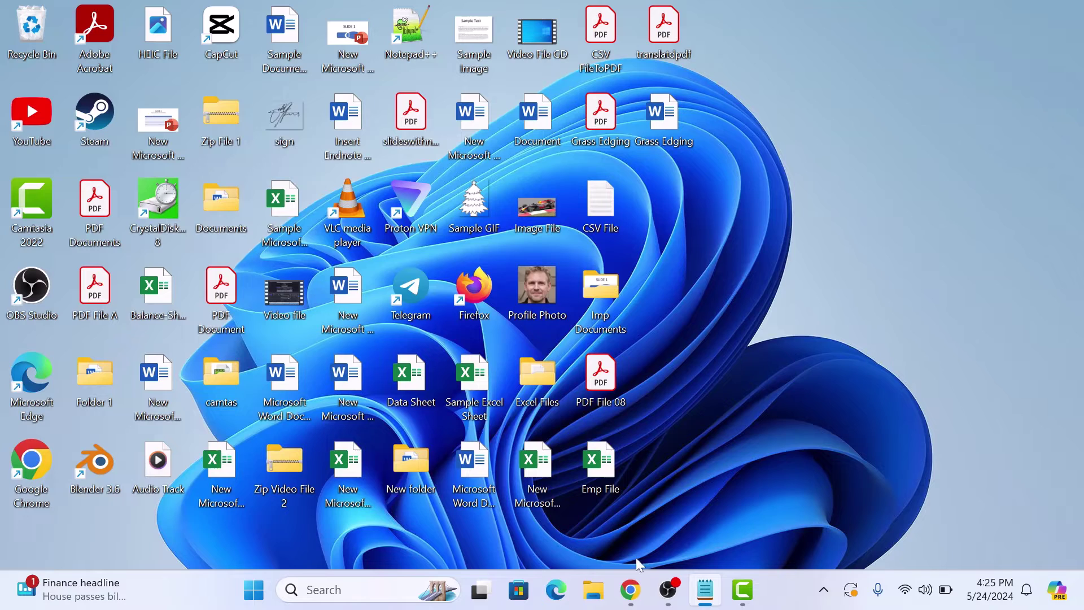
Bring the Google Docs document back on screen and open its Insert menu.
left_click(630, 590)
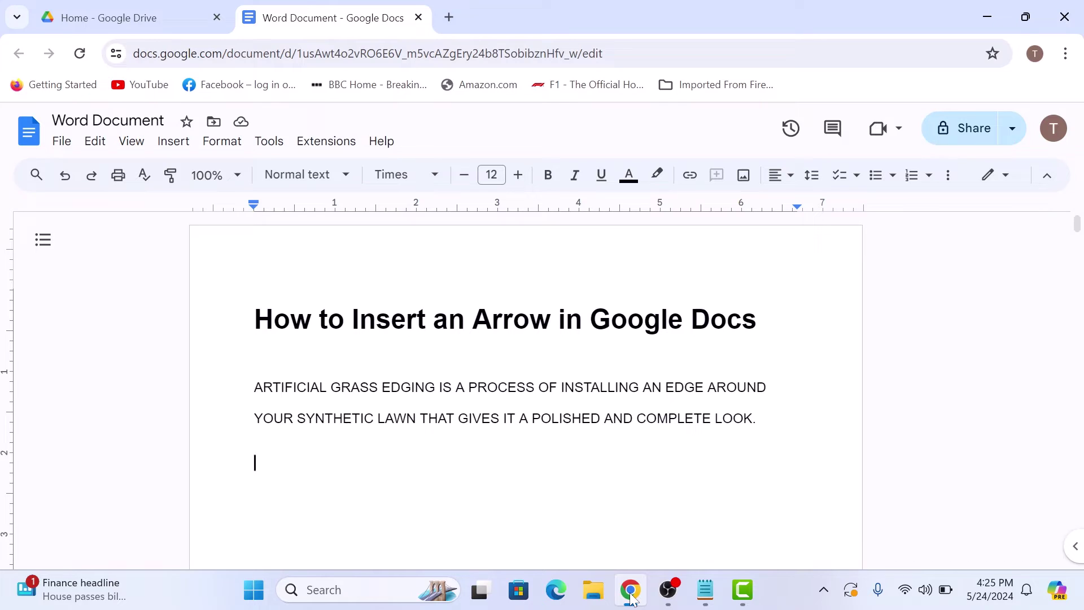
left_click(174, 141)
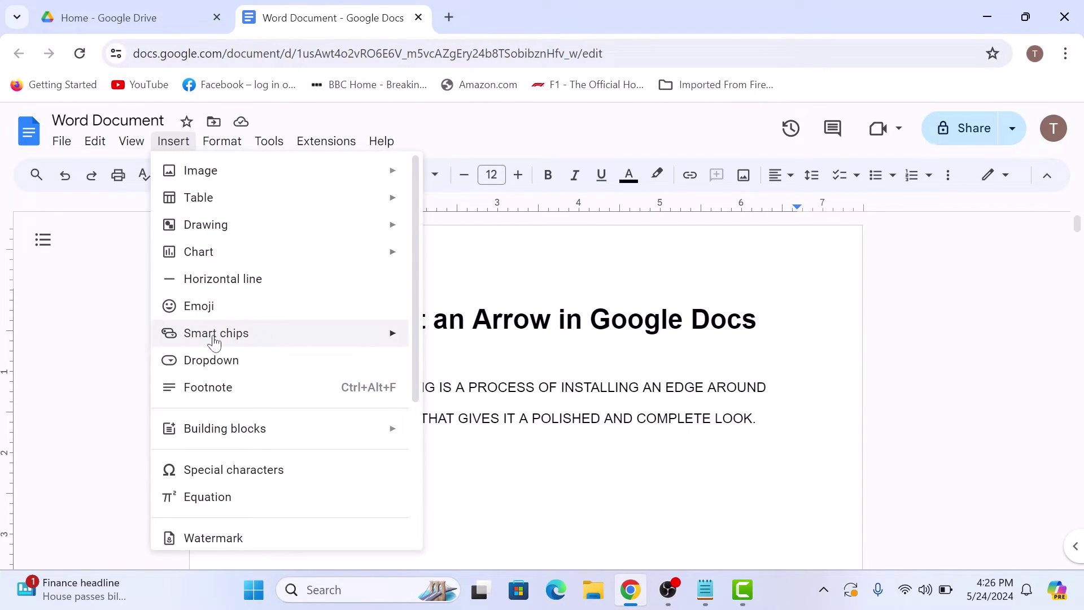
Insert leftwards, upwards and north-west arrow symbols from Special characters, then close the picker.
left_click(233, 470)
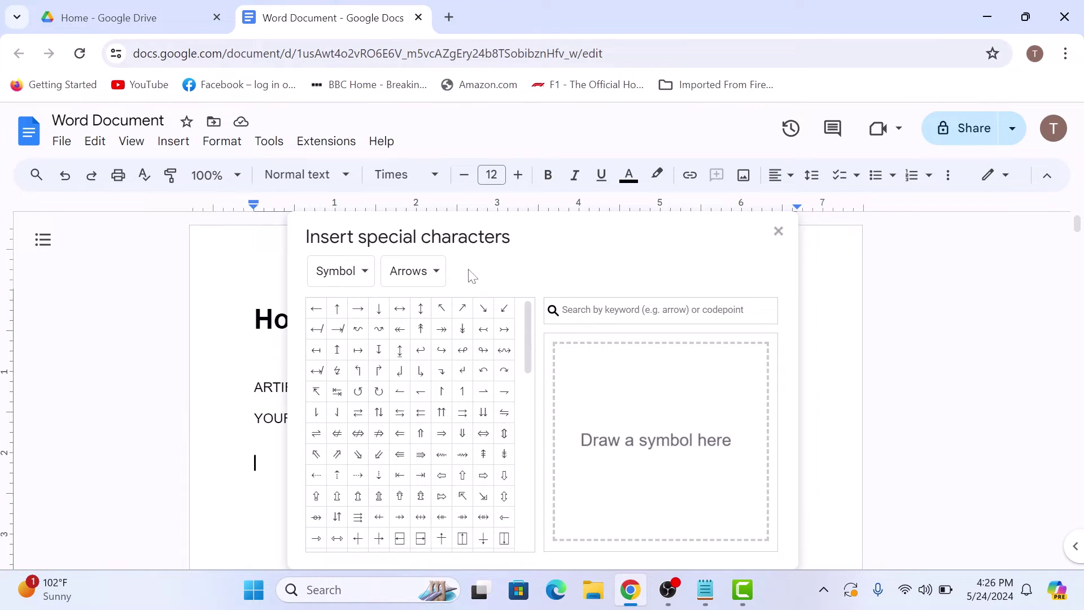
left_click(316, 308)
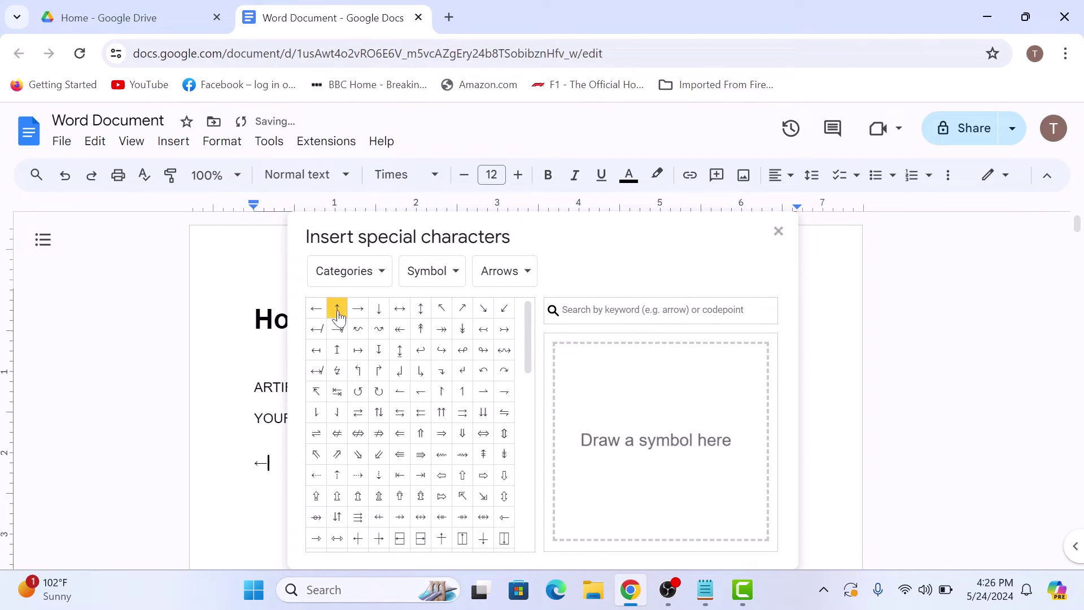
left_click(338, 309)
left_click(440, 309)
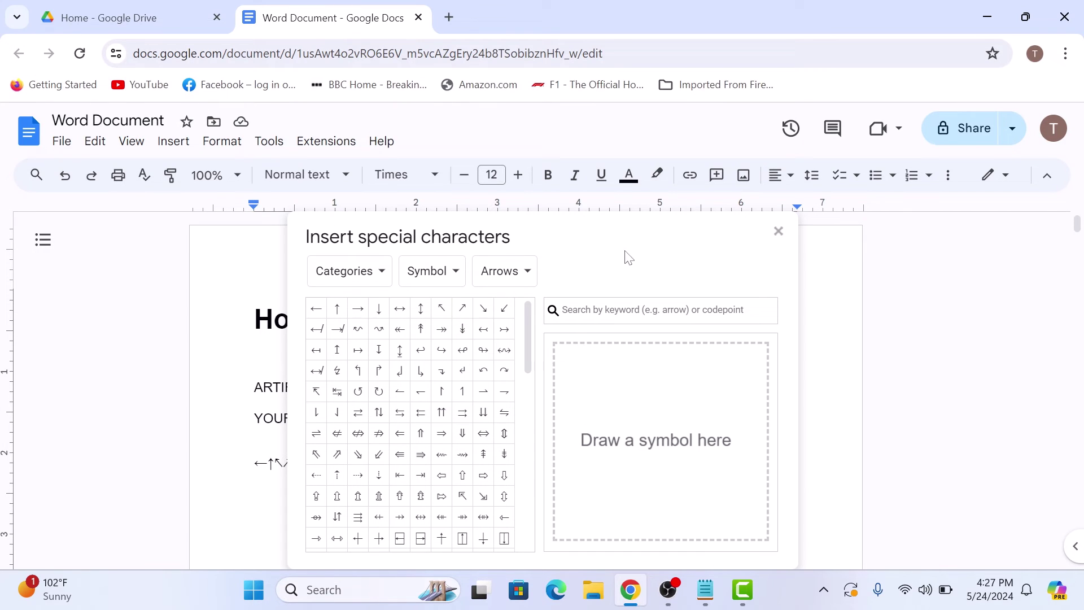
left_click(779, 232)
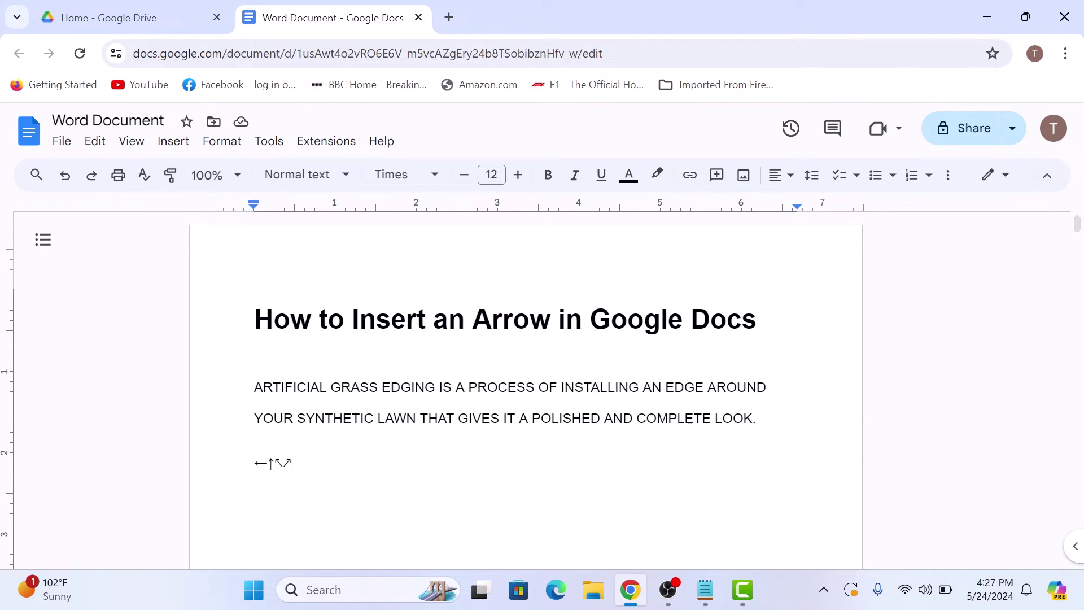
Add an empty line below the arrow symbols and create a new blank drawing.
key("Return")
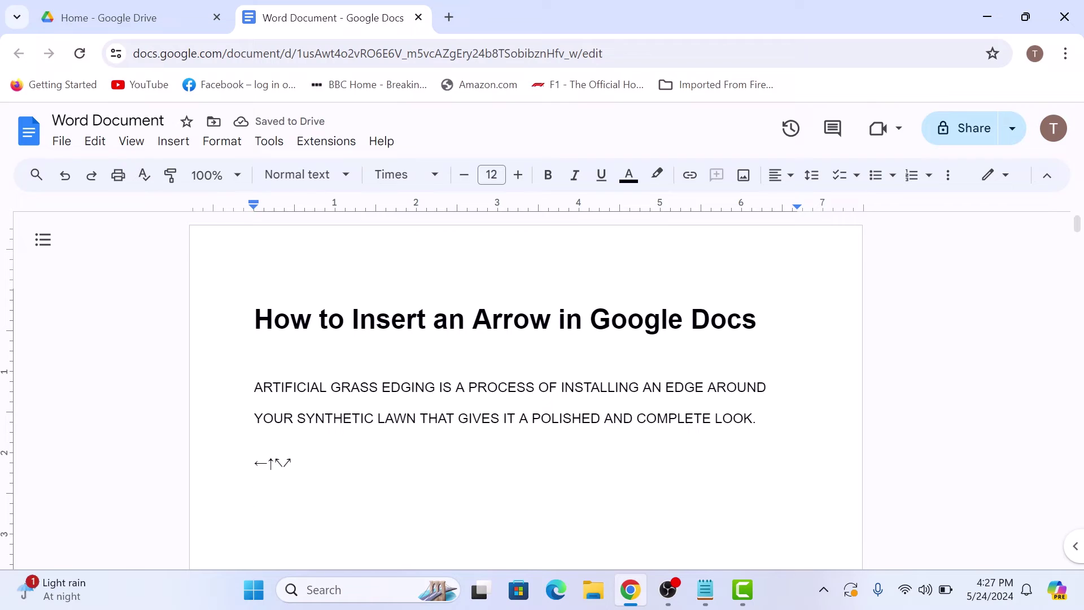
left_click(174, 141)
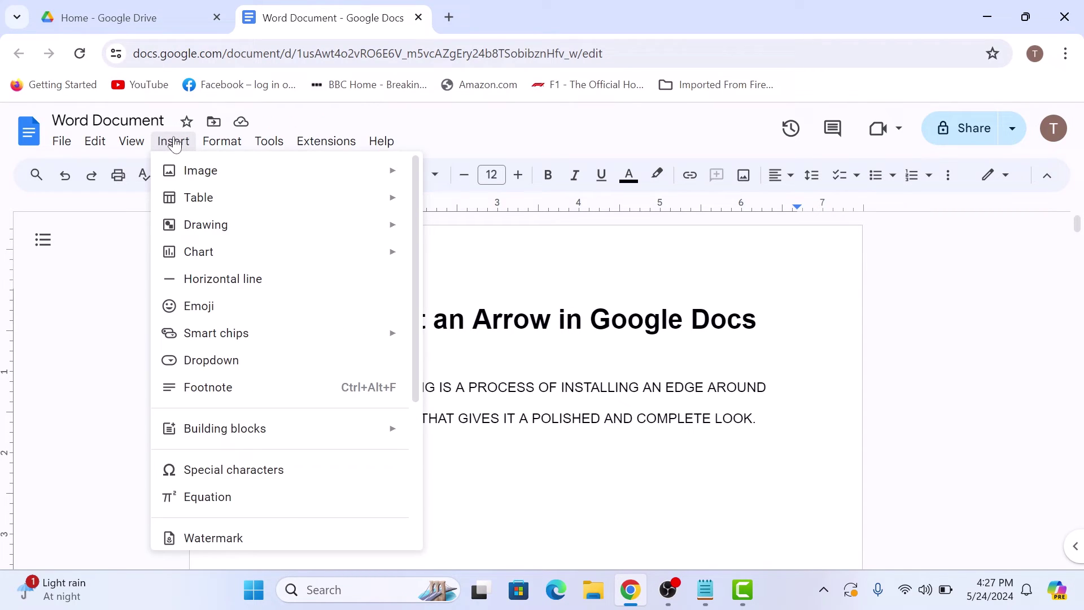
mouse_move(207, 224)
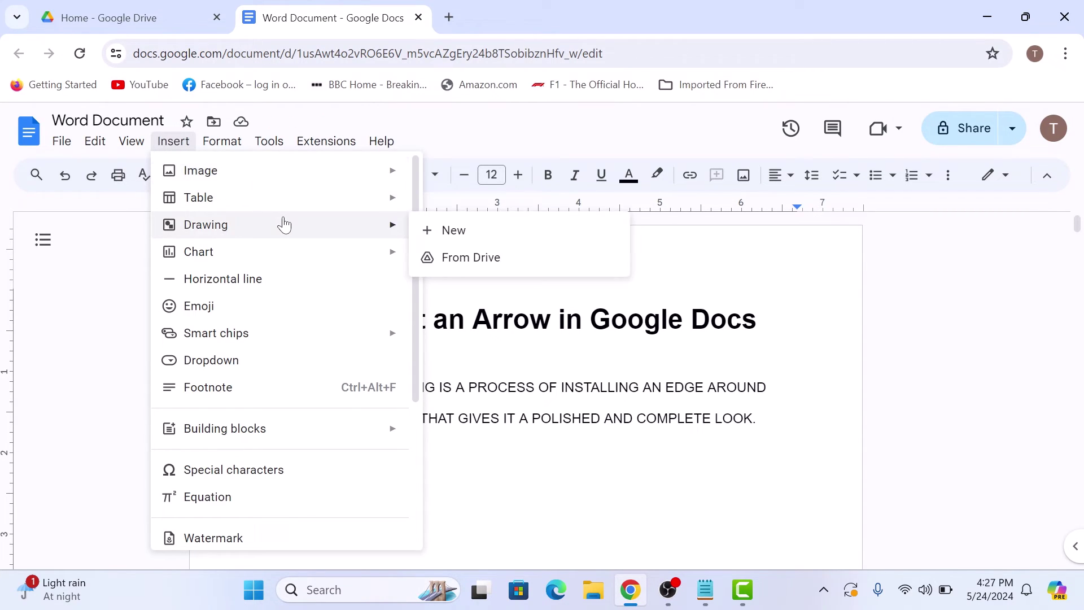
left_click(448, 231)
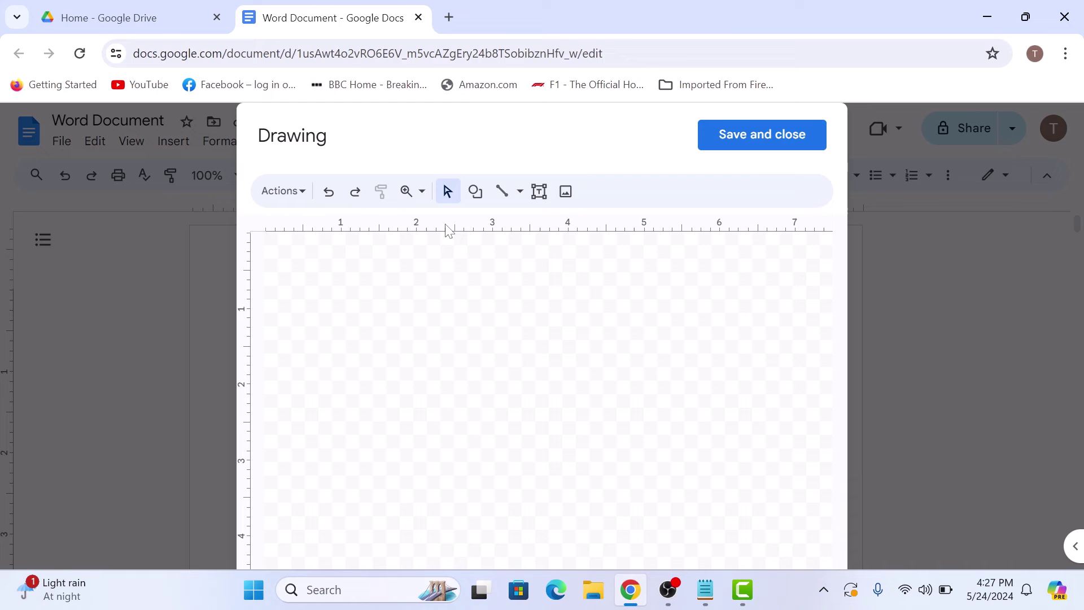
Draw a light-blue right-pointing block arrow on the canvas and save it into the document.
left_click(478, 192)
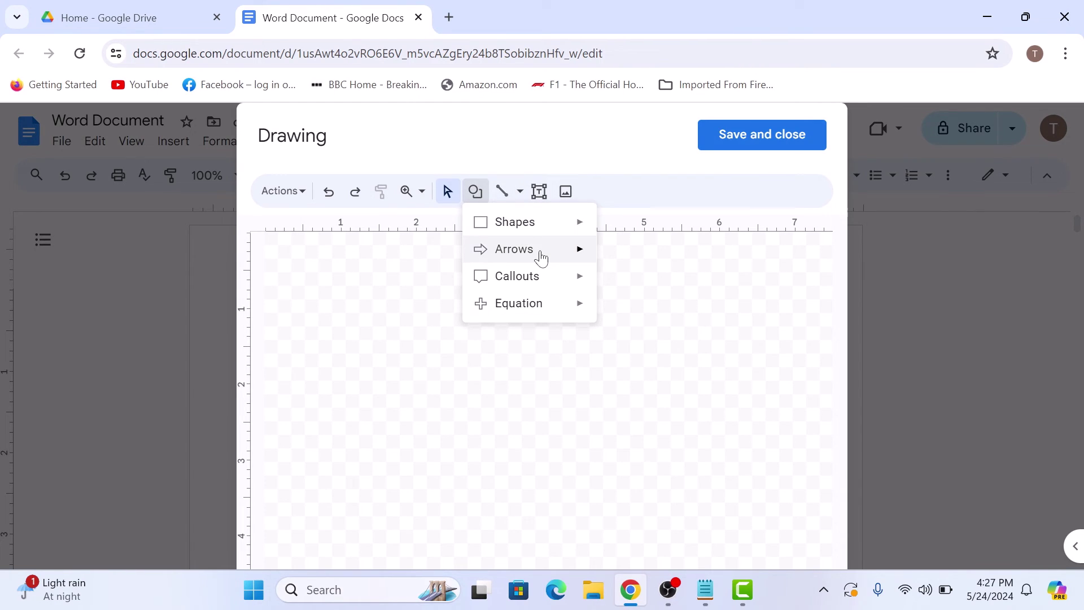
mouse_move(514, 250)
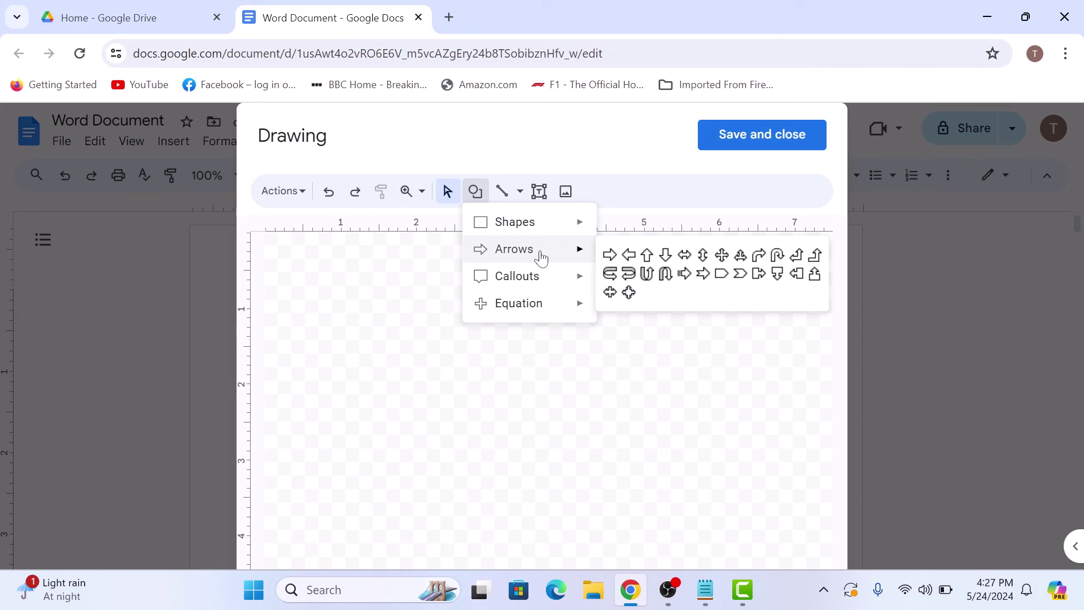
left_click(610, 254)
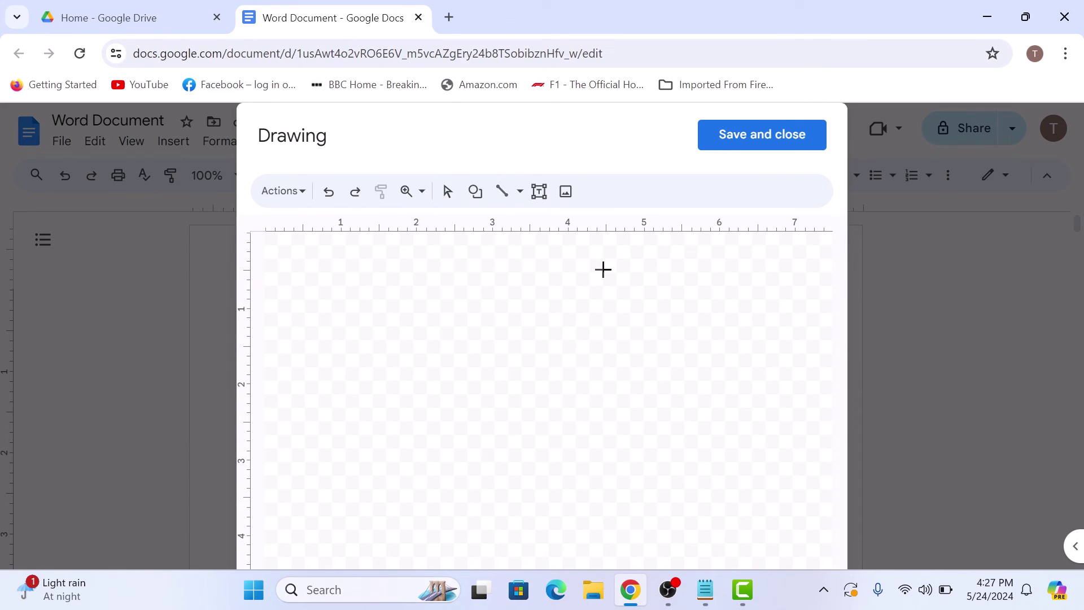
left_click_drag(399, 341, 577, 423)
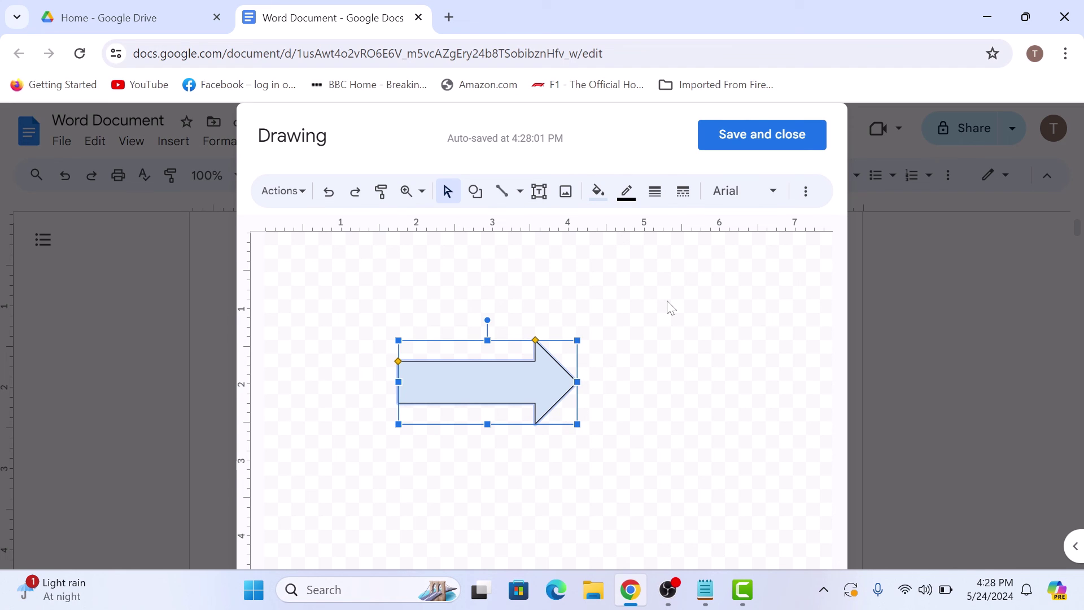
left_click(775, 141)
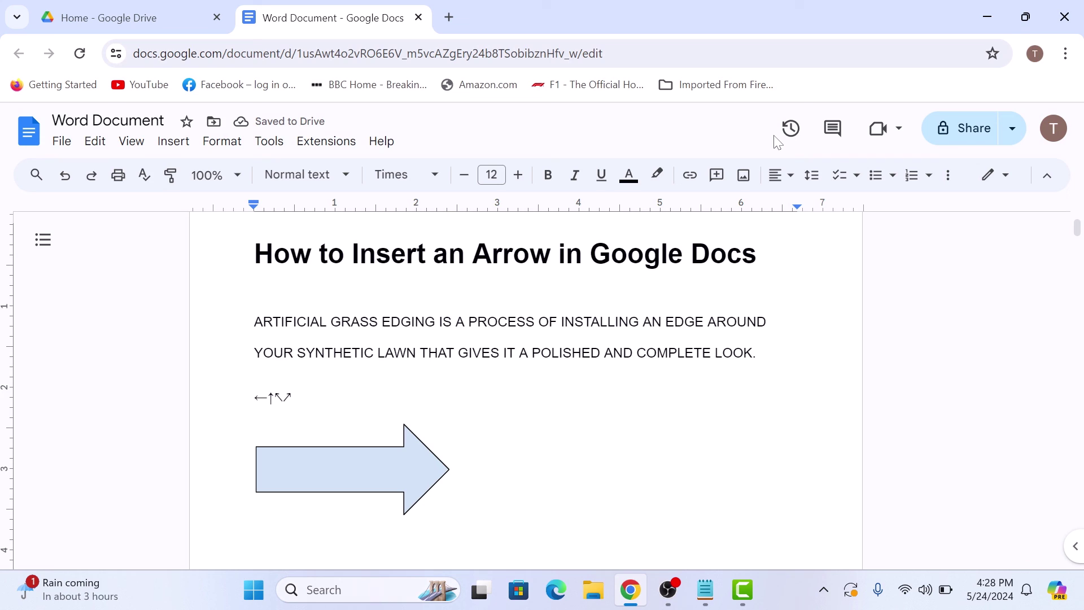